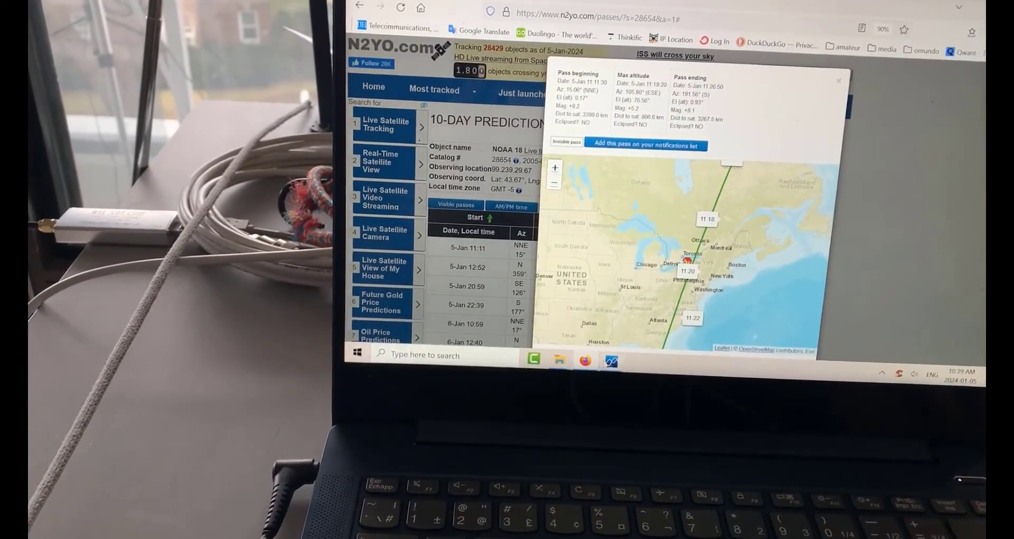
# Step: Switch to AIRSPY SDR# Studio, tuned to 137.912.500 with the audio recorder ready
pyautogui.click(618, 359)
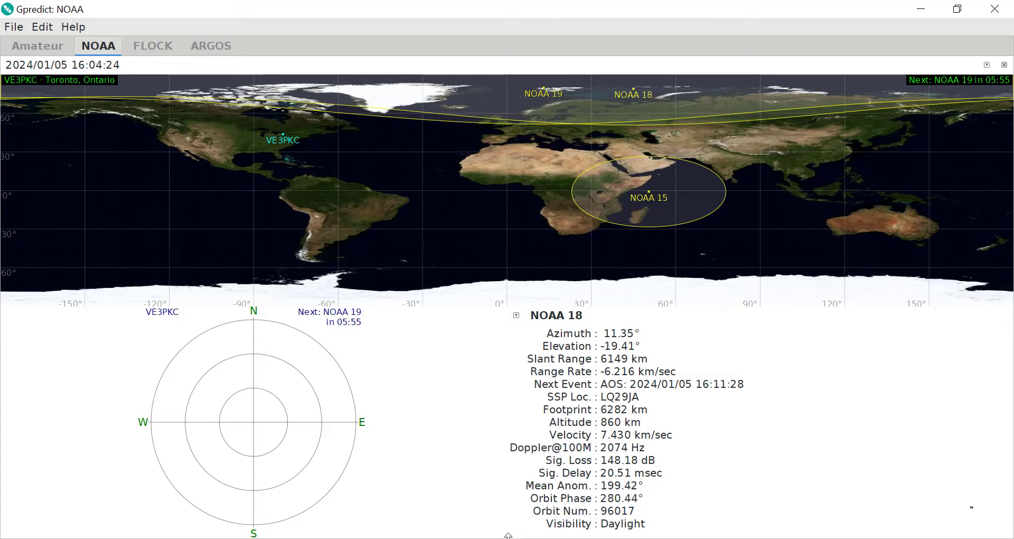
# Step: Start the Audio Recorder capturing 137.912.500 MHz as NOAA 18 rises in Gpredict
pyautogui.click(913, 492)
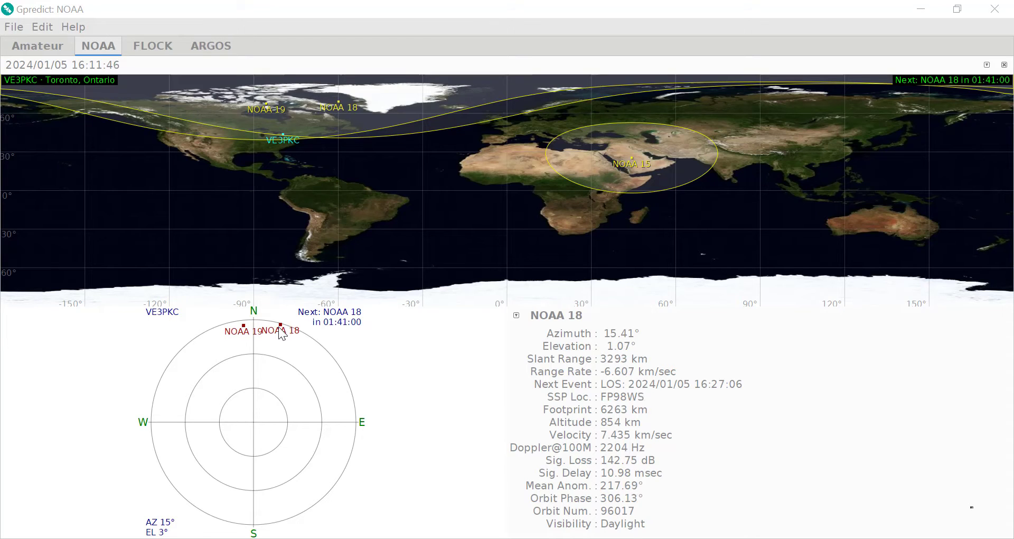
pyautogui.moveTo(283, 334)
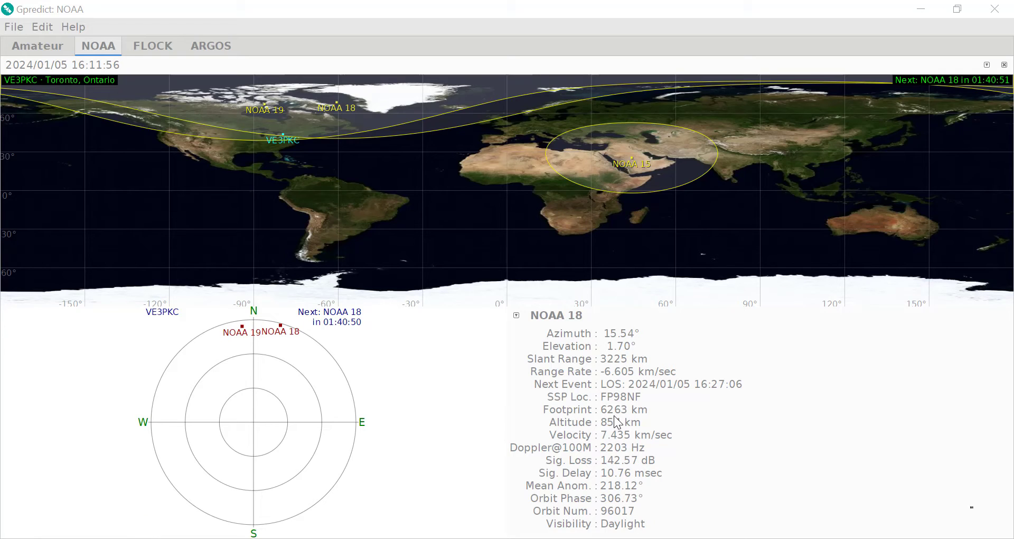
pyautogui.moveTo(609, 363)
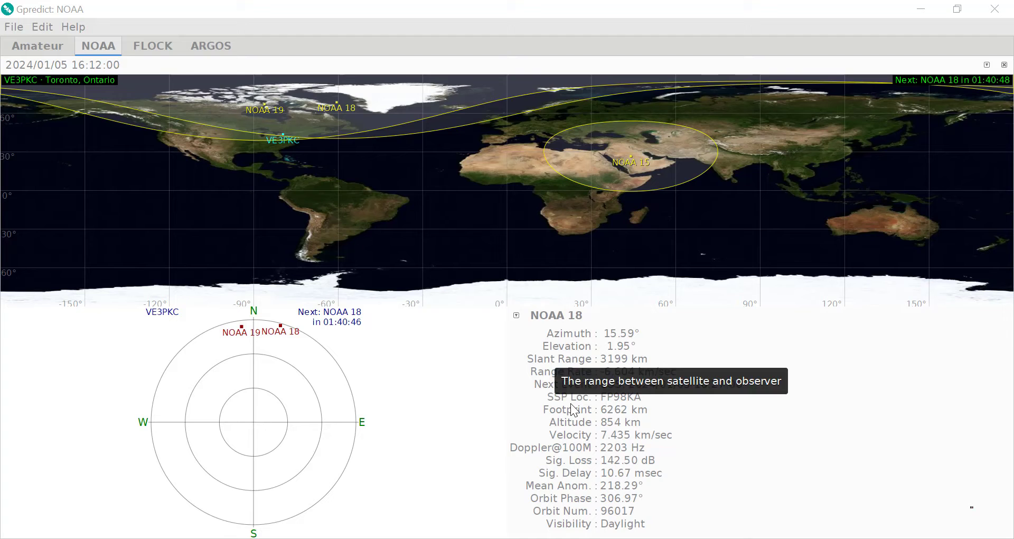
pyautogui.moveTo(823, 470)
pyautogui.click(991, 499)
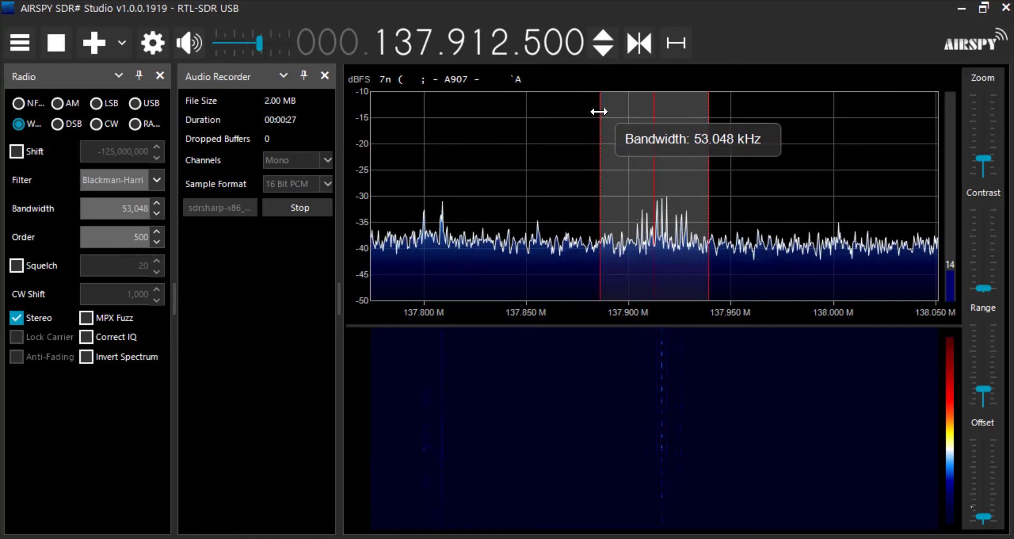
# Step: Narrow the passband to 43,758 Hz and zoom the spectrum to about 137.880–137.940 MHz
pyautogui.moveTo(600, 111); pyautogui.dragTo(609, 114)
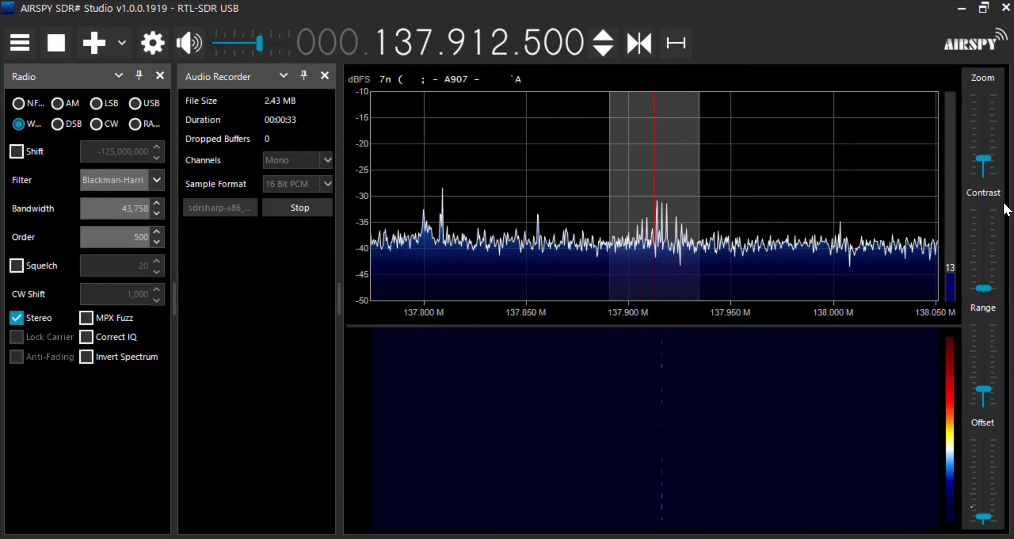
pyautogui.moveTo(987, 156); pyautogui.dragTo(985, 145)
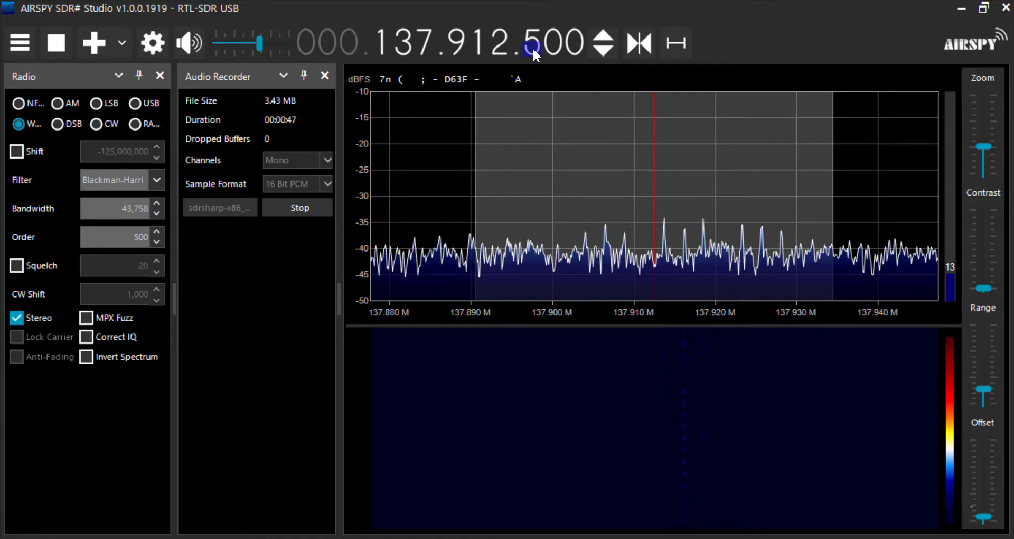
# Step: Step the frequency up to 137.915.900 MHz, then check NOAA 18 near 32° in Gpredict
pyautogui.scroll(1, 532, 46)
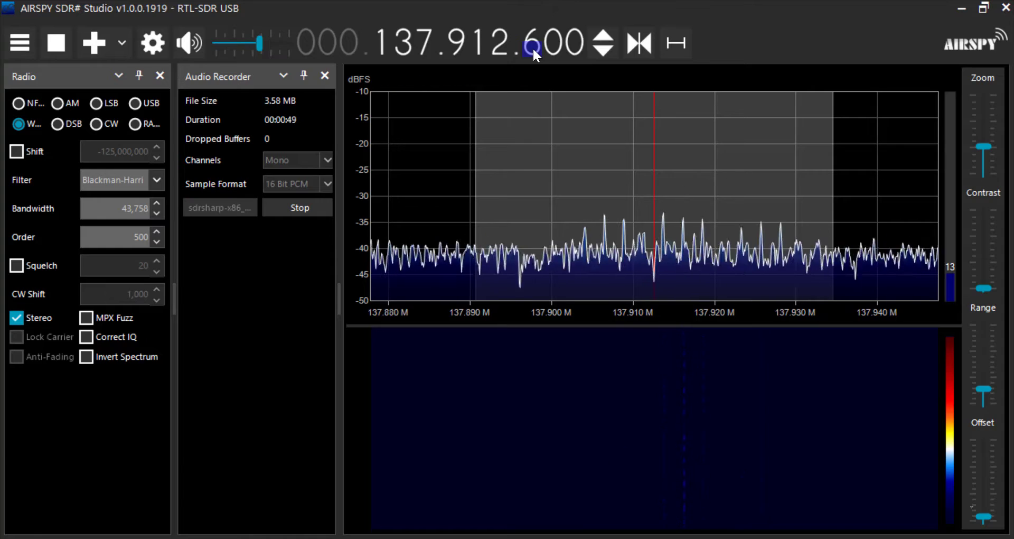
pyautogui.scroll(-1, 532, 46)
pyautogui.scroll(-1, 532, 47)
pyautogui.scroll(9, 531, 48)
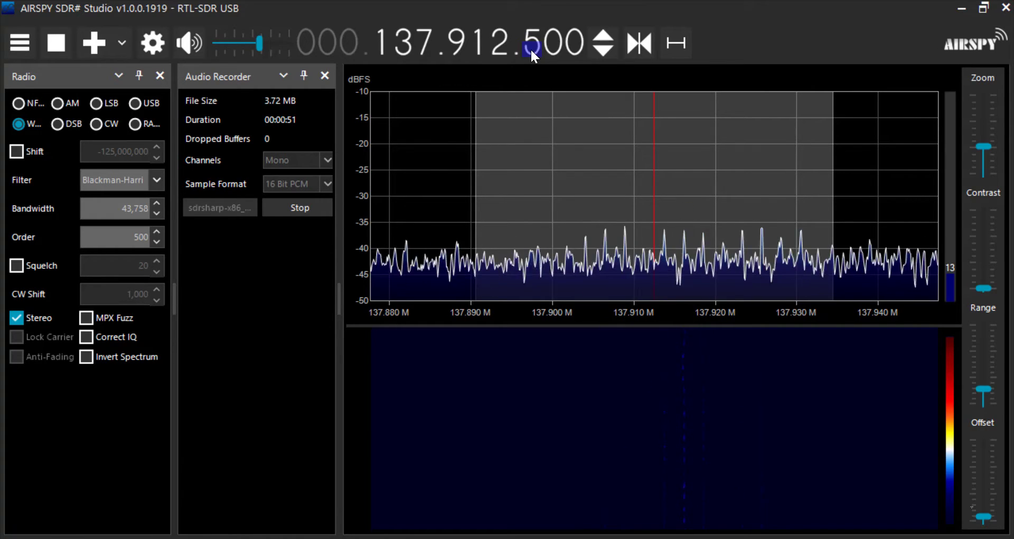
pyautogui.scroll(14, 529, 51)
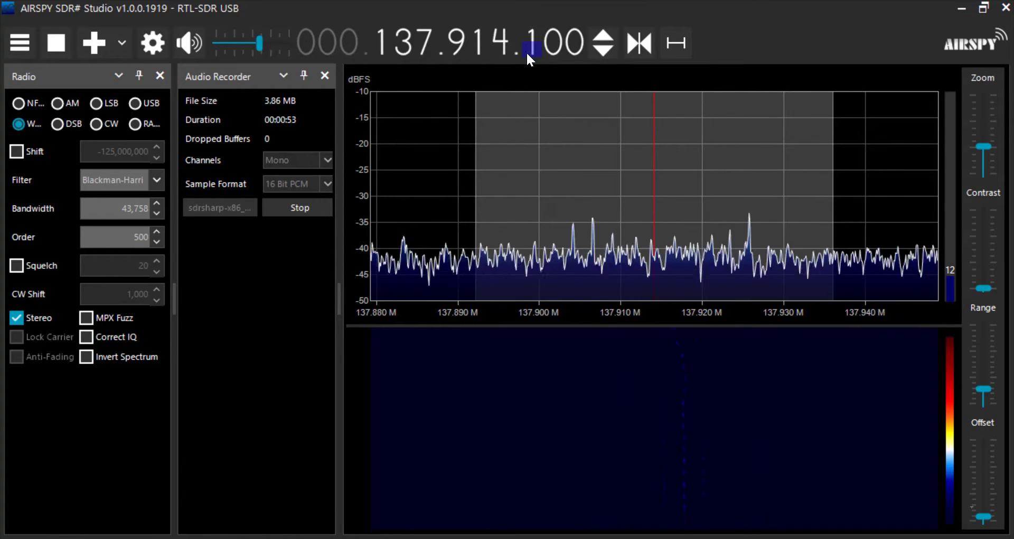
pyautogui.scroll(3, 524, 53)
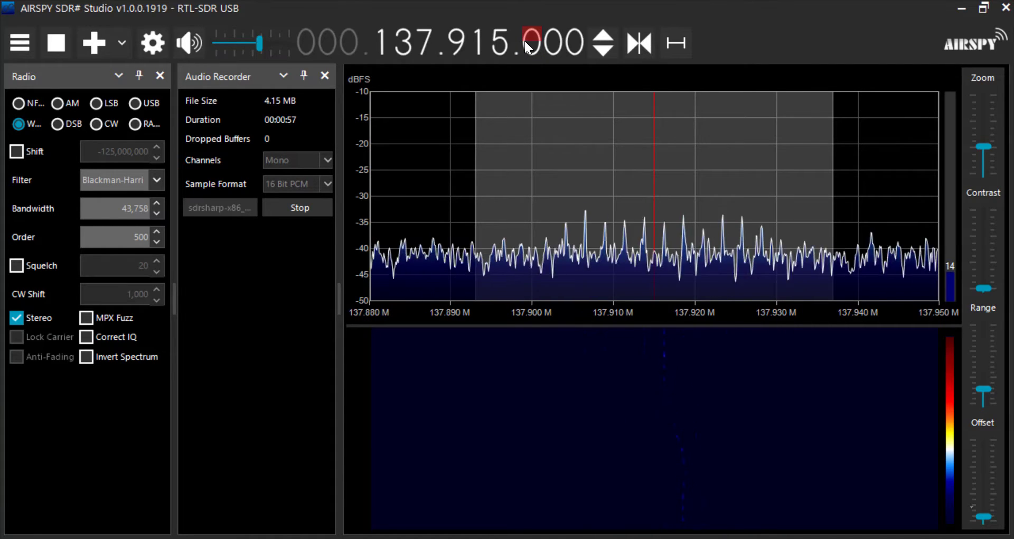
pyautogui.scroll(3, 525, 40)
pyautogui.scroll(9, 524, 41)
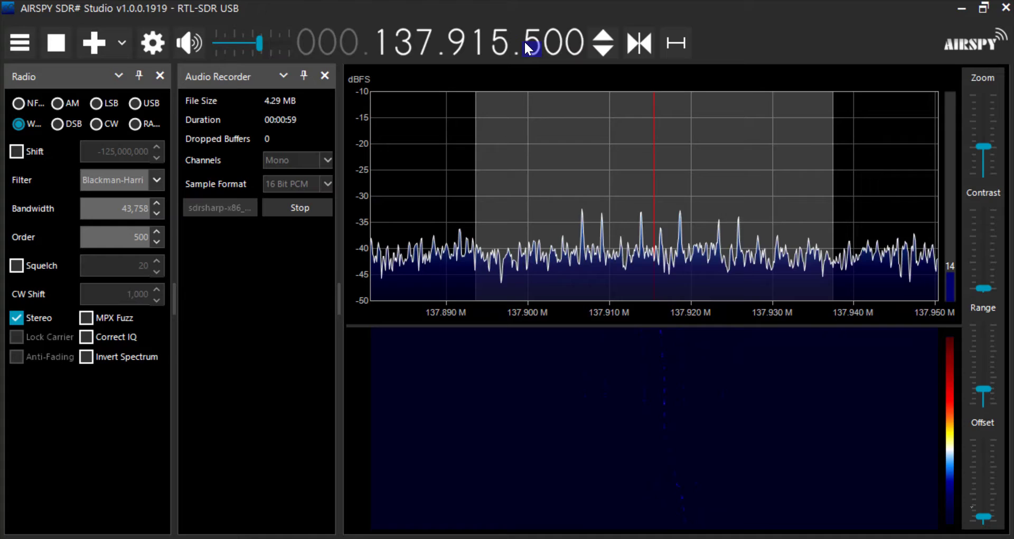
pyautogui.scroll(1, 524, 51)
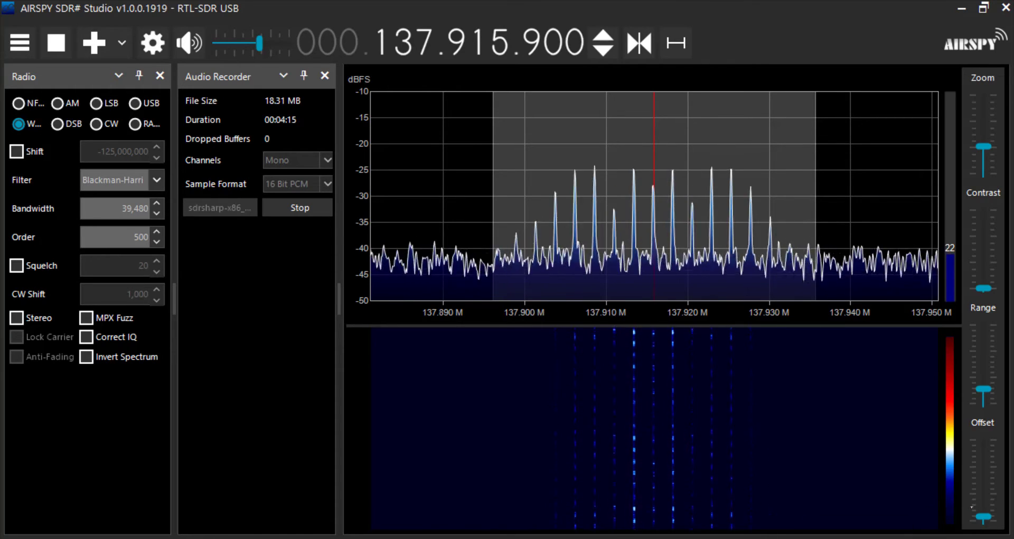
pyautogui.hotkey('alt', 'Tab')
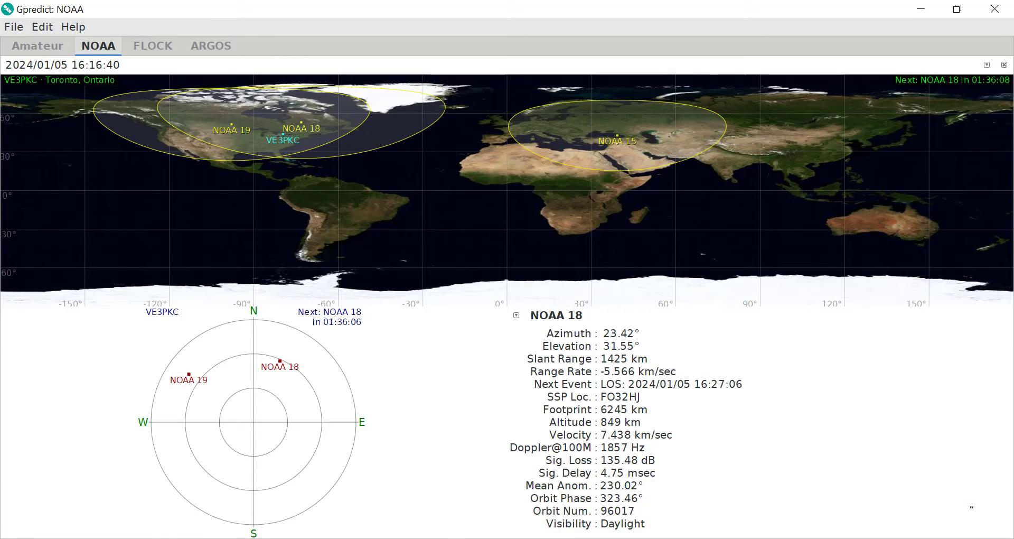
pyautogui.moveTo(279, 367)
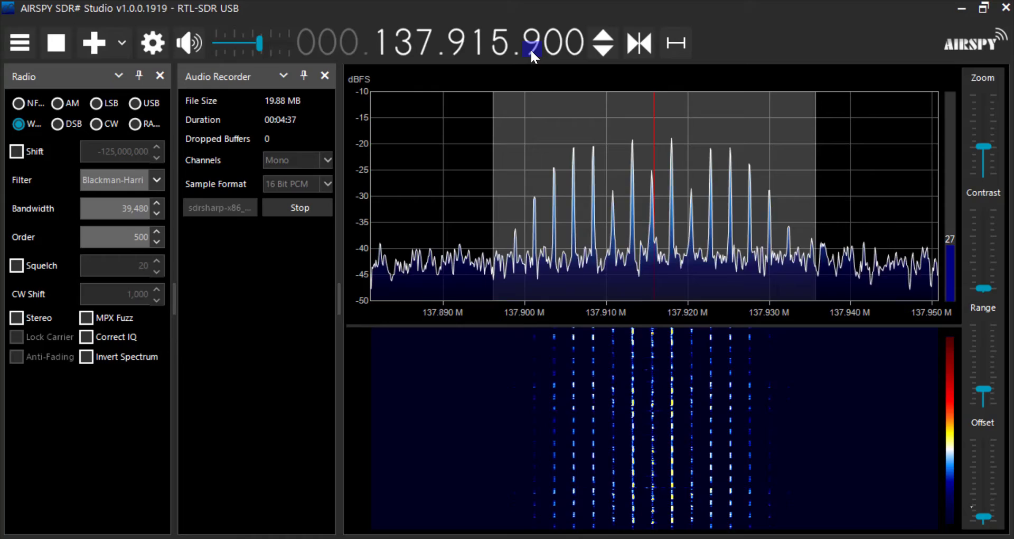
# Step: Step the frequency's hundreds digit down until the display reads 137.914.100 MHz
pyautogui.scroll(1, 530, 48)
pyautogui.scroll(-1, 530, 48)
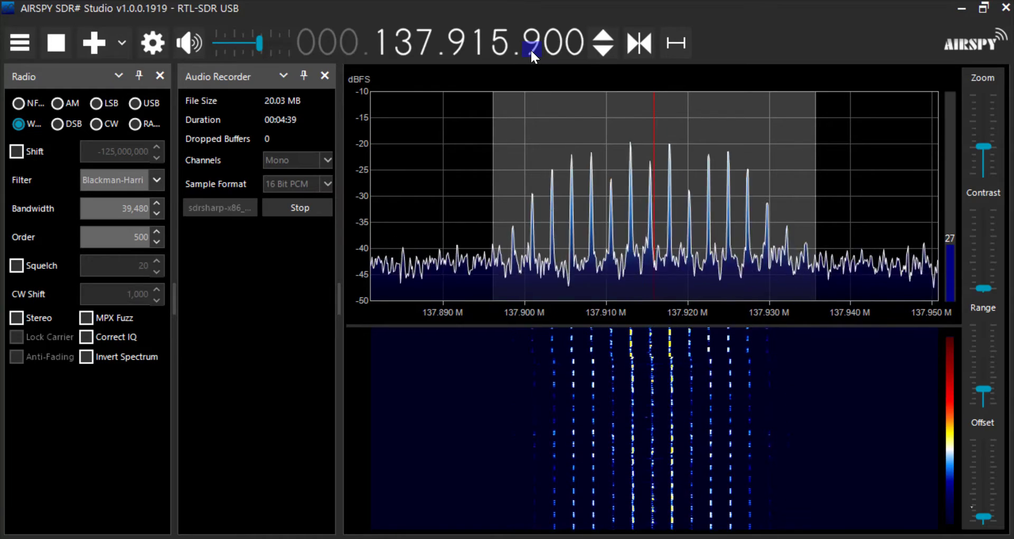
pyautogui.scroll(-2, 530, 49)
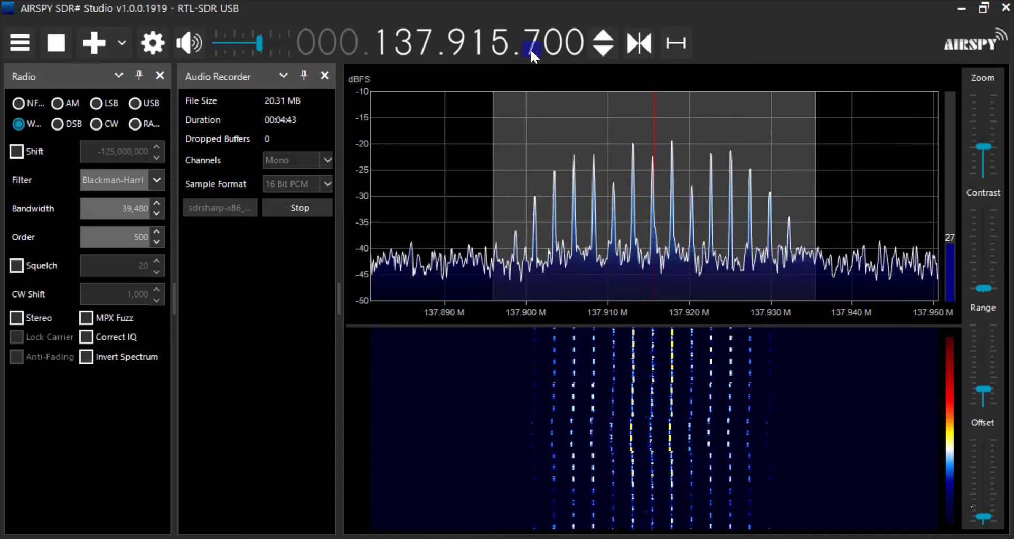
pyautogui.scroll(-1, 530, 49)
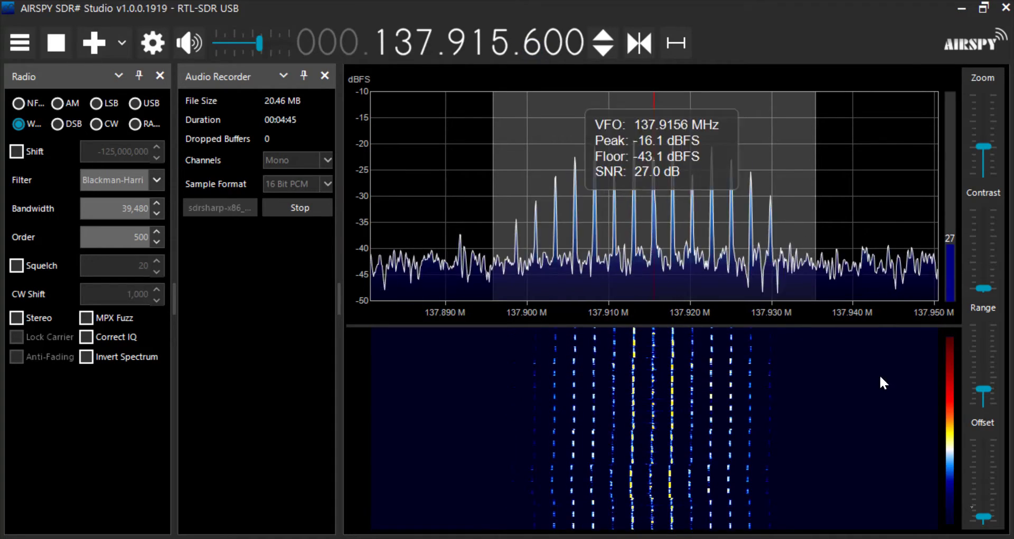
pyautogui.moveTo(1002, 515)
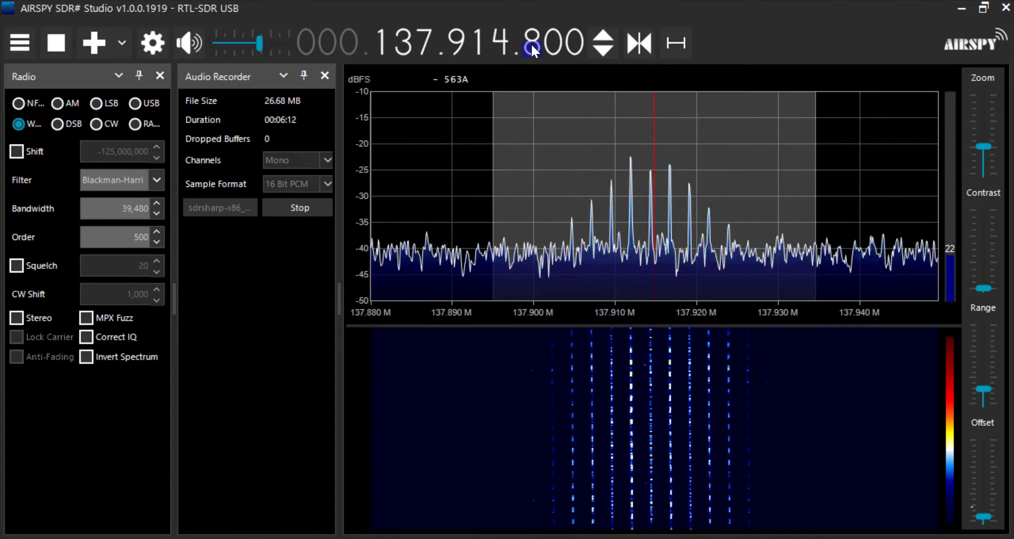
pyautogui.scroll(-1, 531, 43)
pyautogui.scroll(-2, 531, 43)
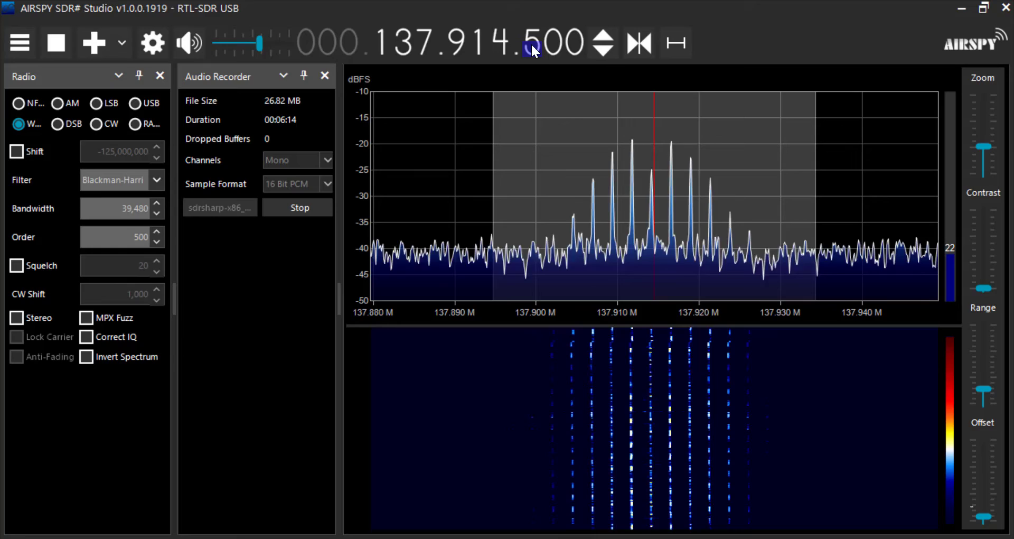
pyautogui.scroll(-3, 531, 42)
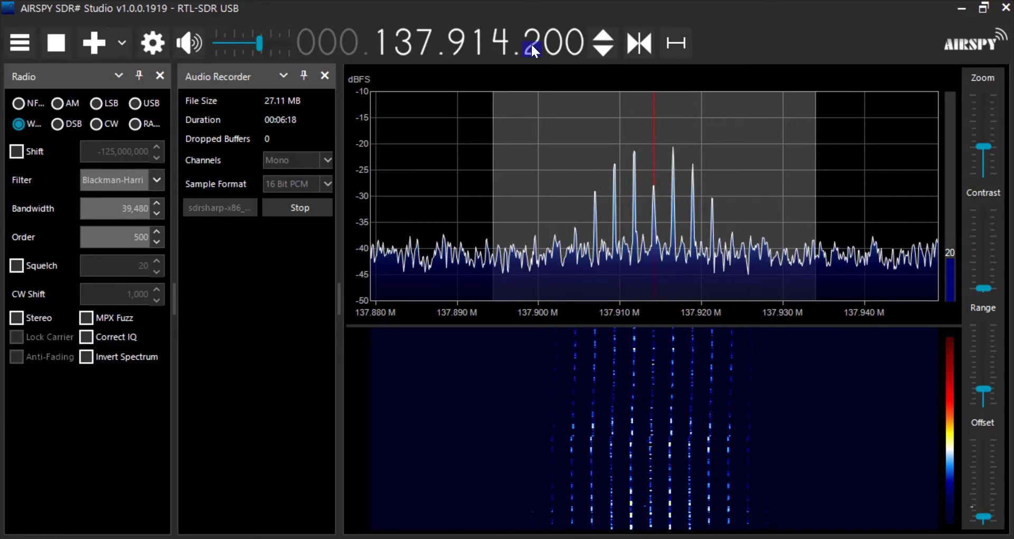
pyautogui.scroll(-1, 530, 43)
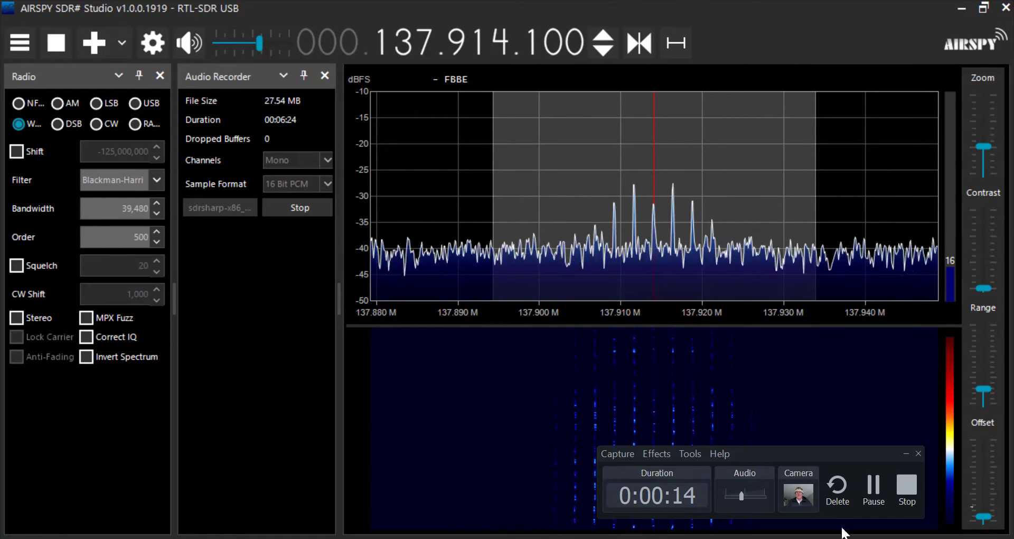
# Step: Lower the tuned frequency to 137.911.700 MHz to keep NOAA 18 centred
pyautogui.click(902, 490)
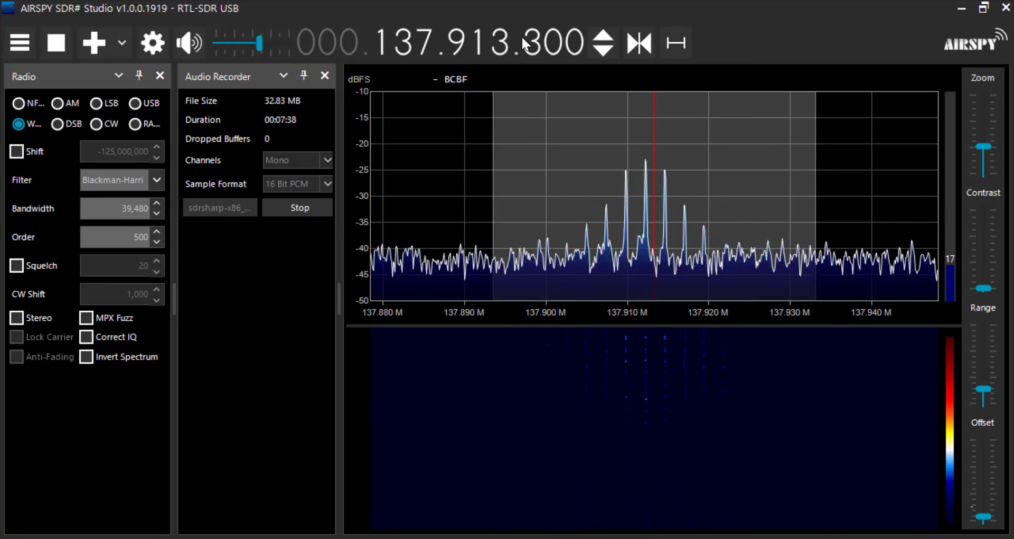
pyautogui.scroll(-3, 528, 42)
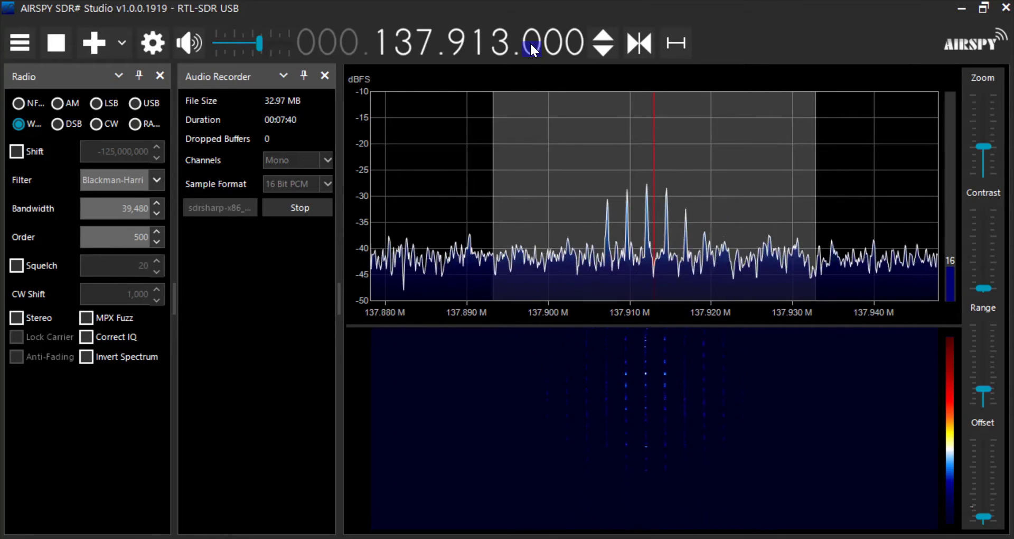
pyautogui.scroll(-8, 530, 42)
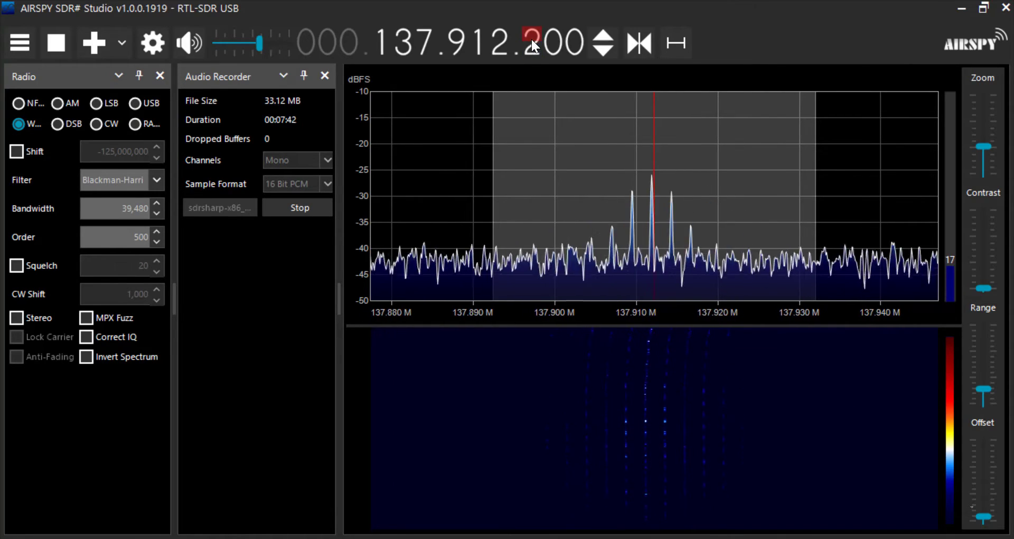
pyautogui.scroll(-2, 531, 40)
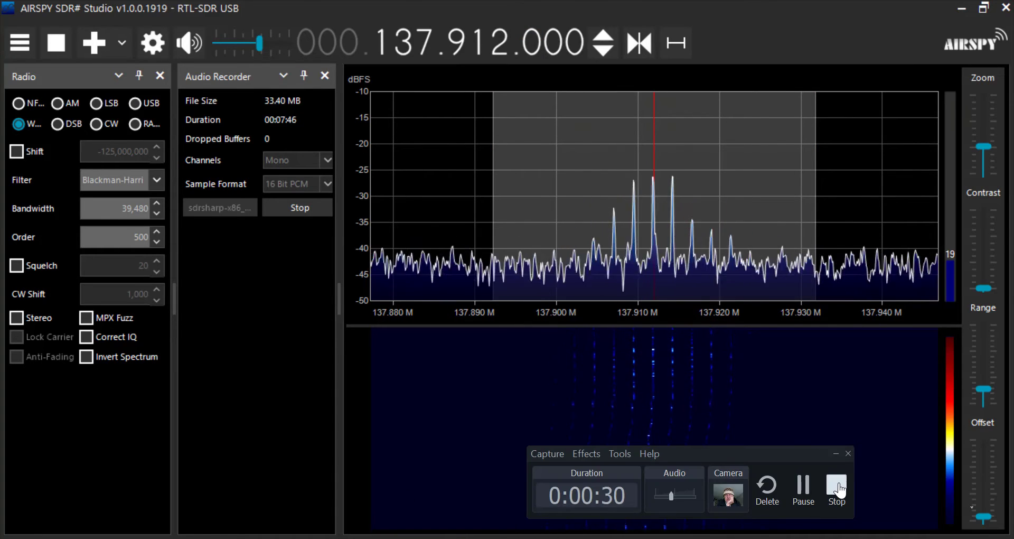
# Step: End the recording and bring up SDRSharp_20240105_161222Z_137912500Hz_AF in Audacity
pyautogui.click(840, 488)
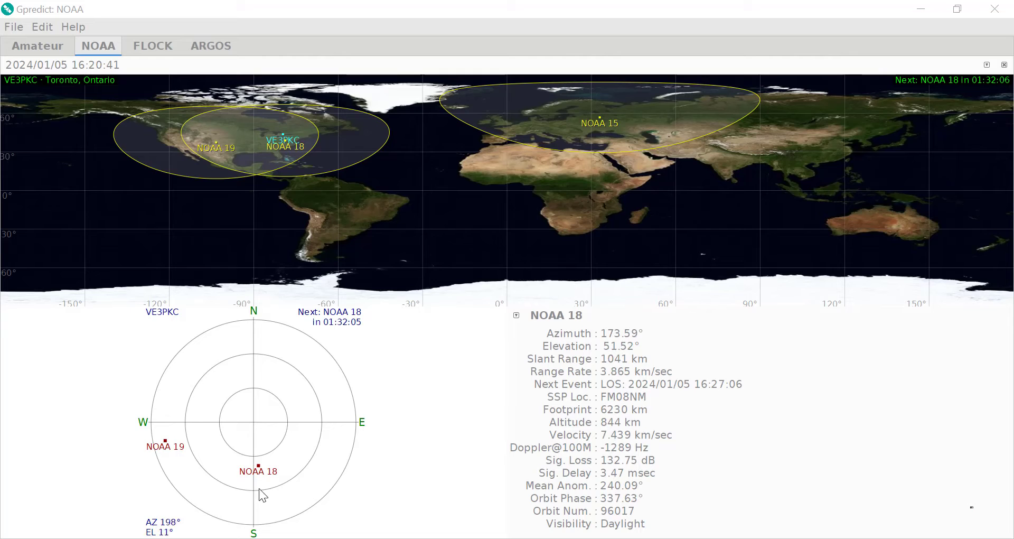
pyautogui.moveTo(256, 475)
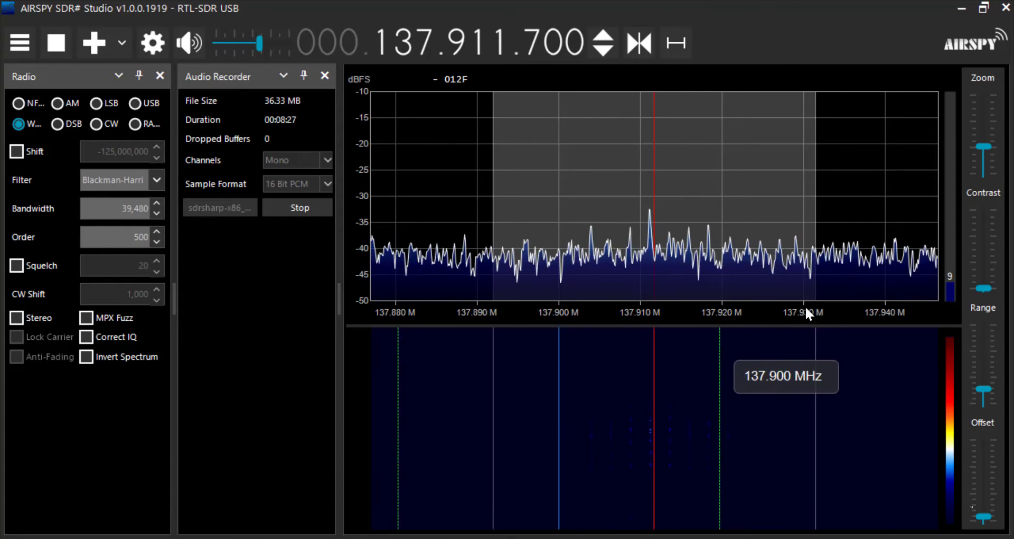
pyautogui.click(540, 536)
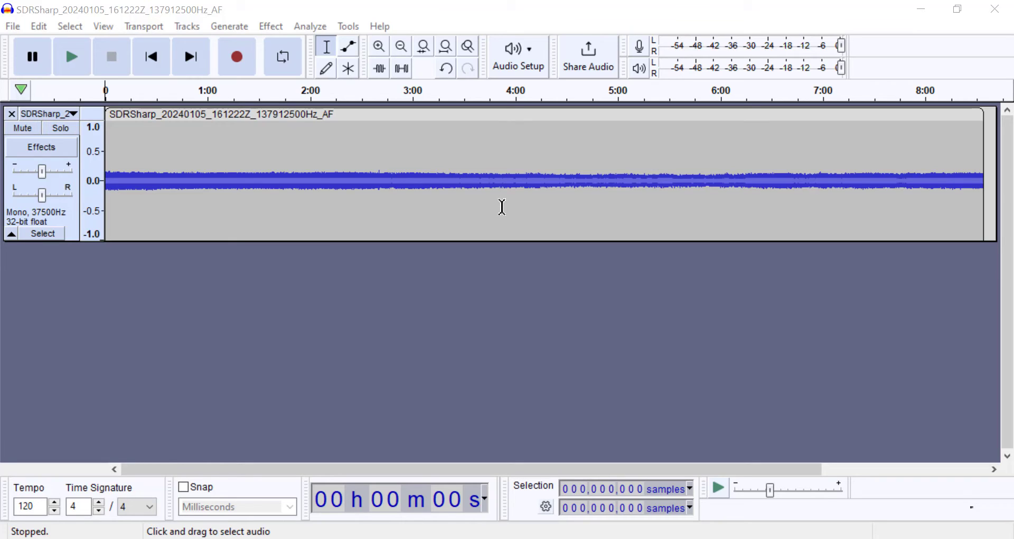
# Step: Select the whole recorded track and apply Amplify with 15.511 dB
pyautogui.click(406, 278)
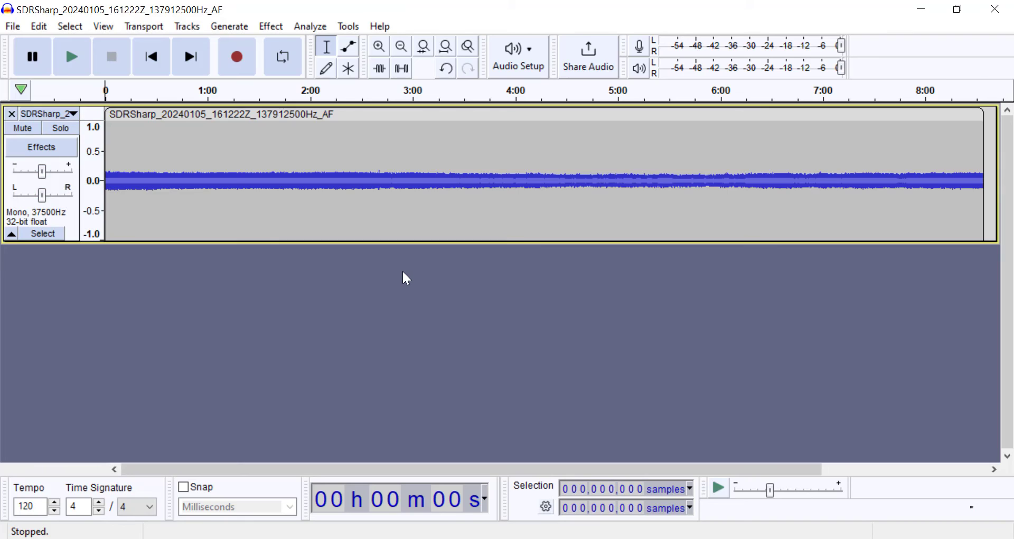
pyautogui.hotkey('ctrl', 'a')
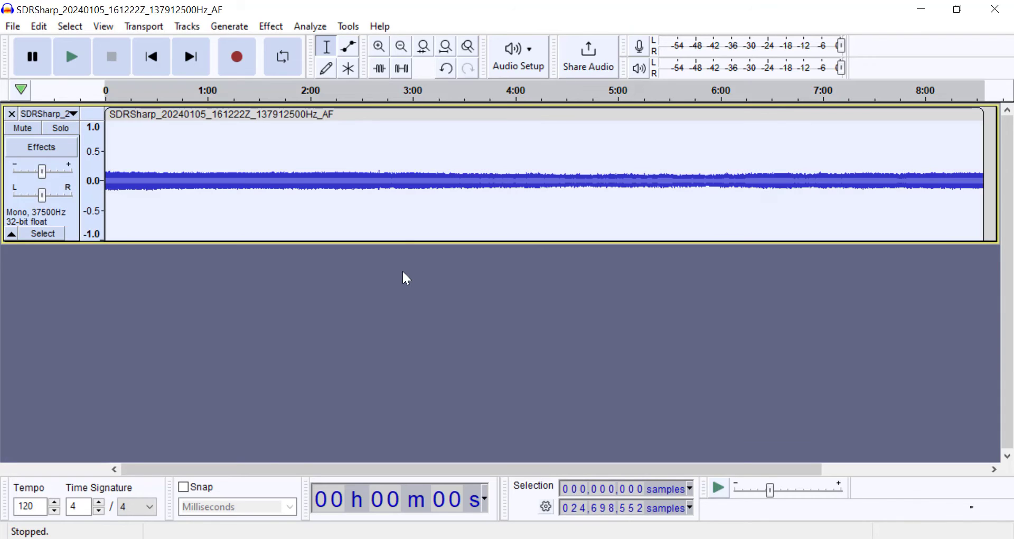
pyautogui.click(270, 27)
pyautogui.click(329, 112)
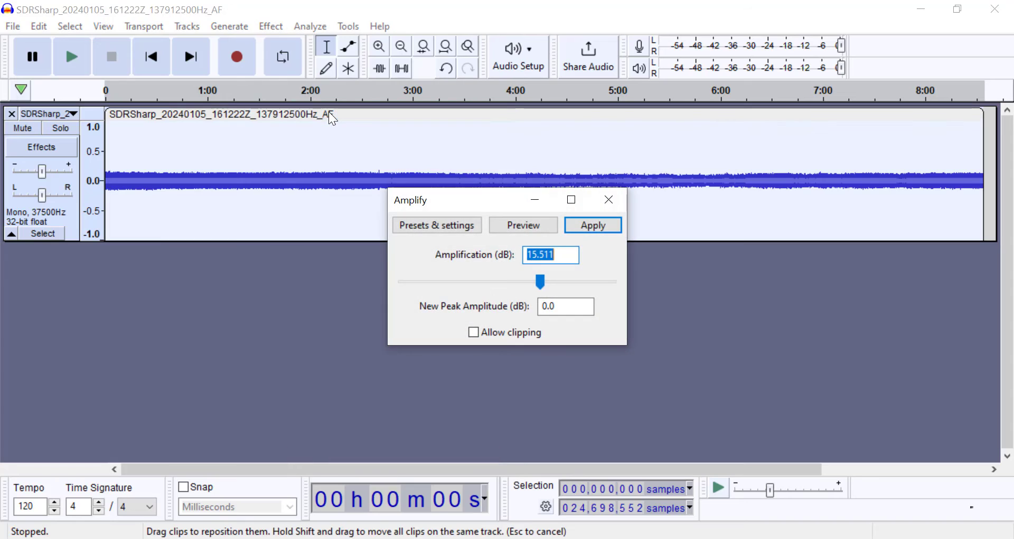
pyautogui.click(592, 225)
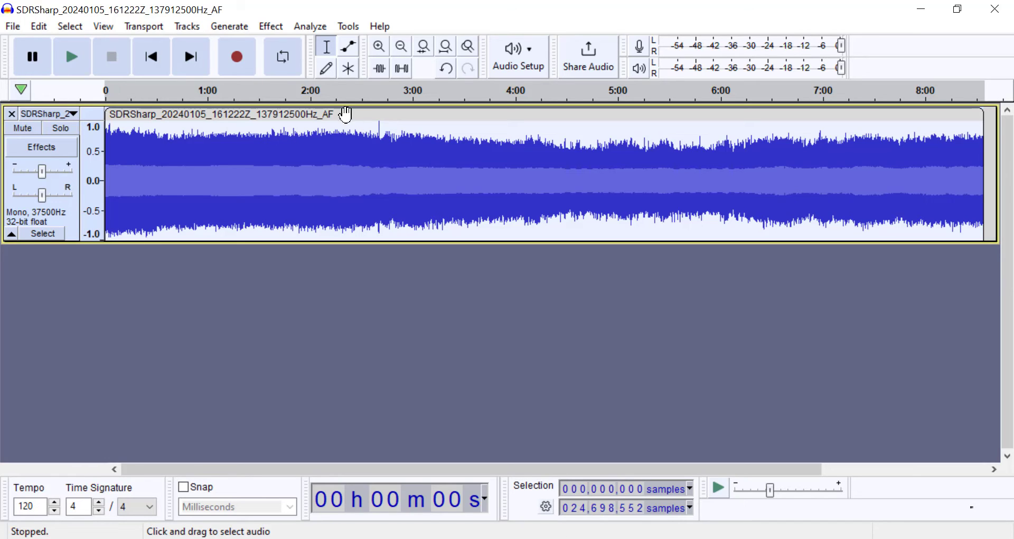
pyautogui.click(271, 26)
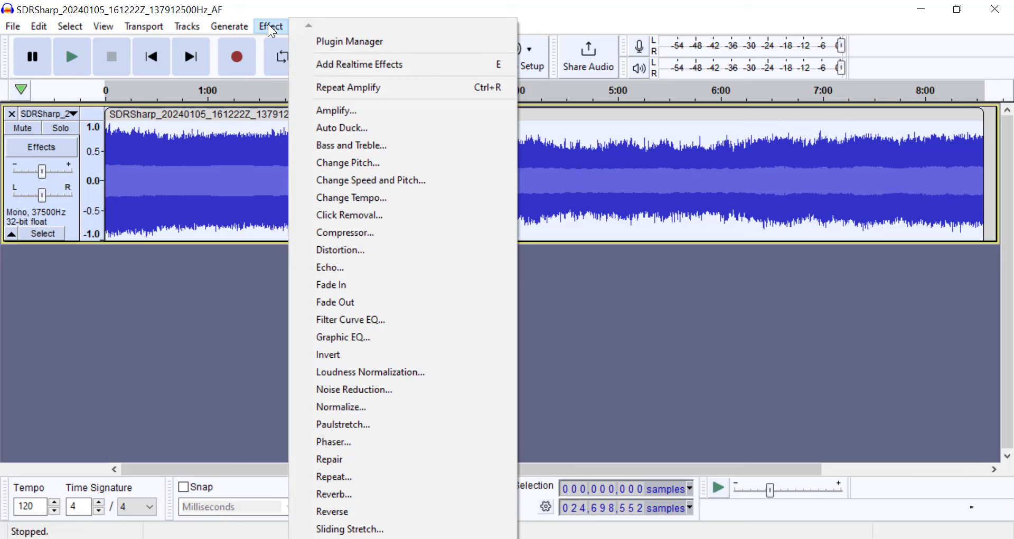
# Step: Plot the recording's frequency spectrum, revealing the peak at 2398 Hz
pyautogui.click(325, 16)
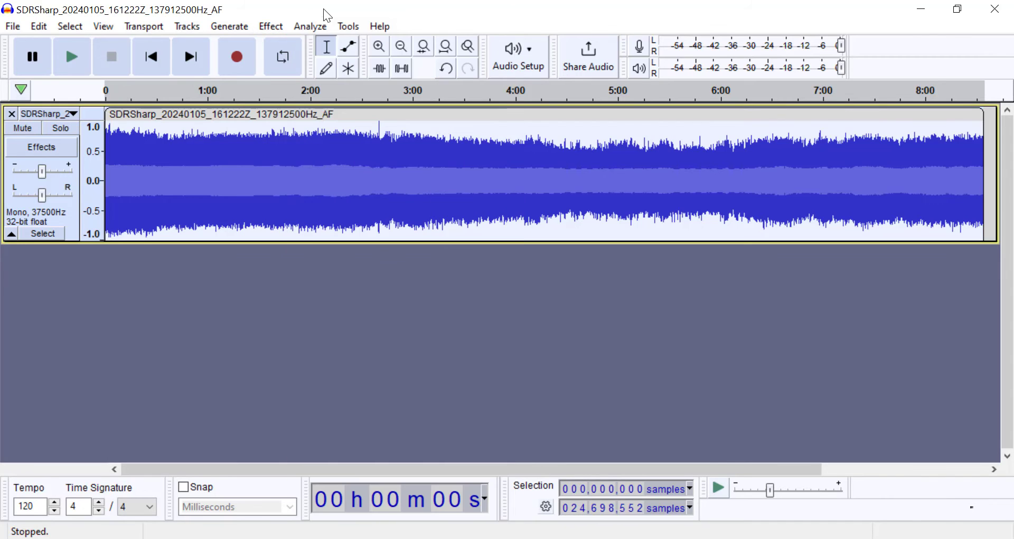
pyautogui.click(348, 26)
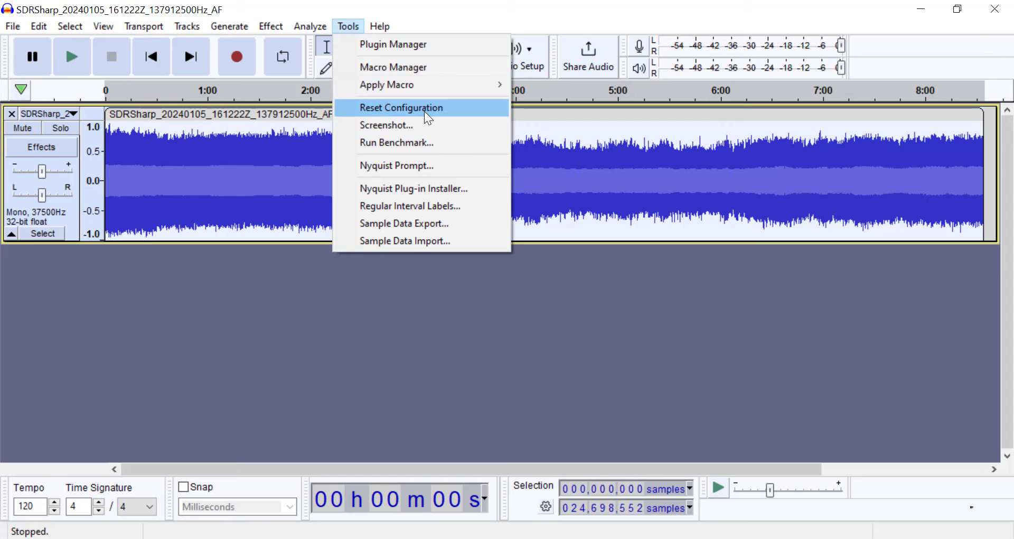
pyautogui.moveTo(304, 26)
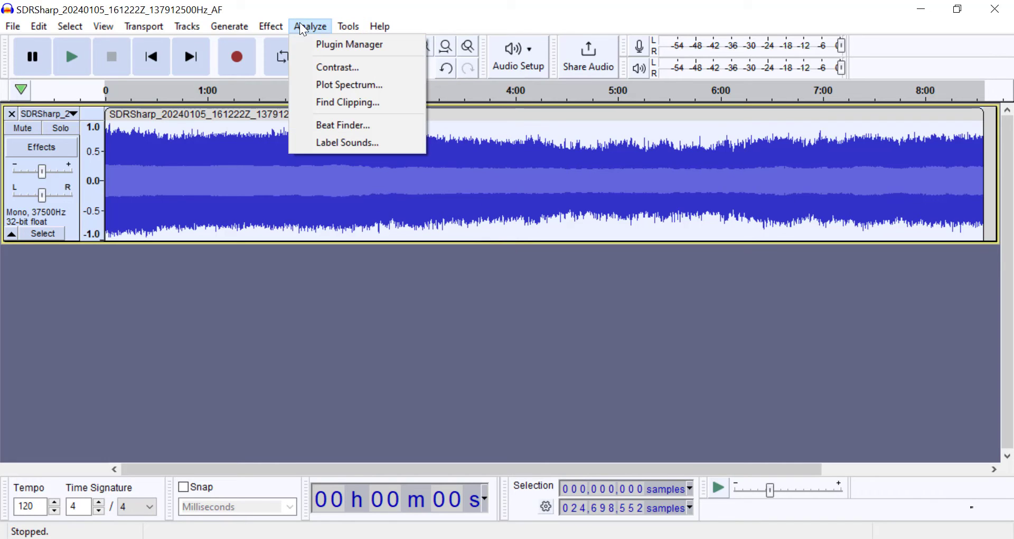
pyautogui.click(323, 85)
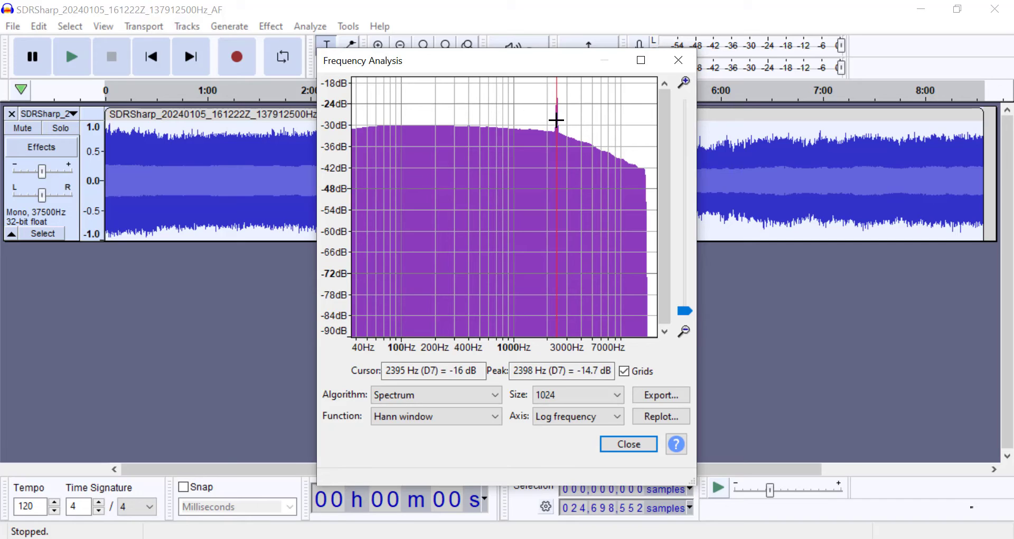
# Step: Close the Frequency Analysis window and switch to noaa-apt
pyautogui.click(679, 60)
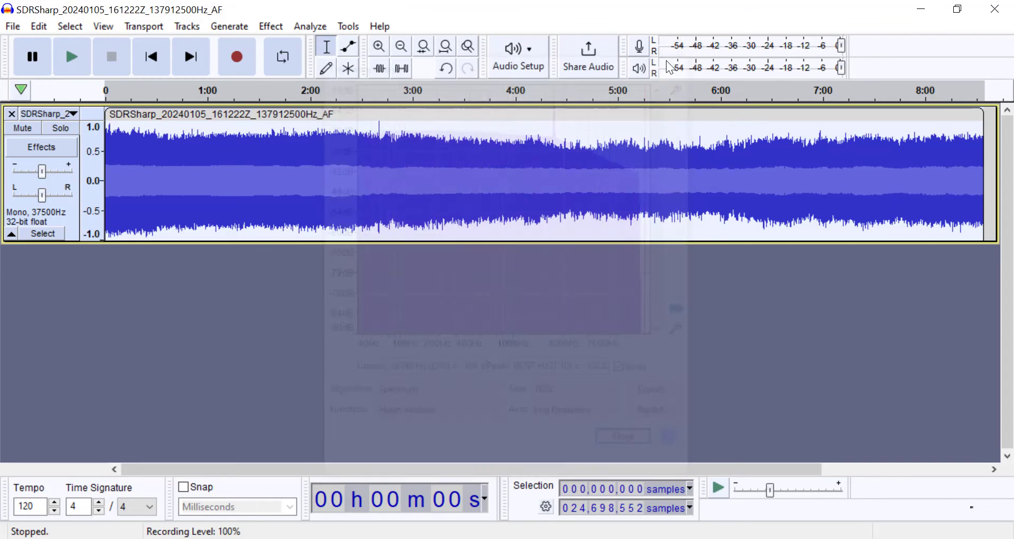
pyautogui.moveTo(407, 538)
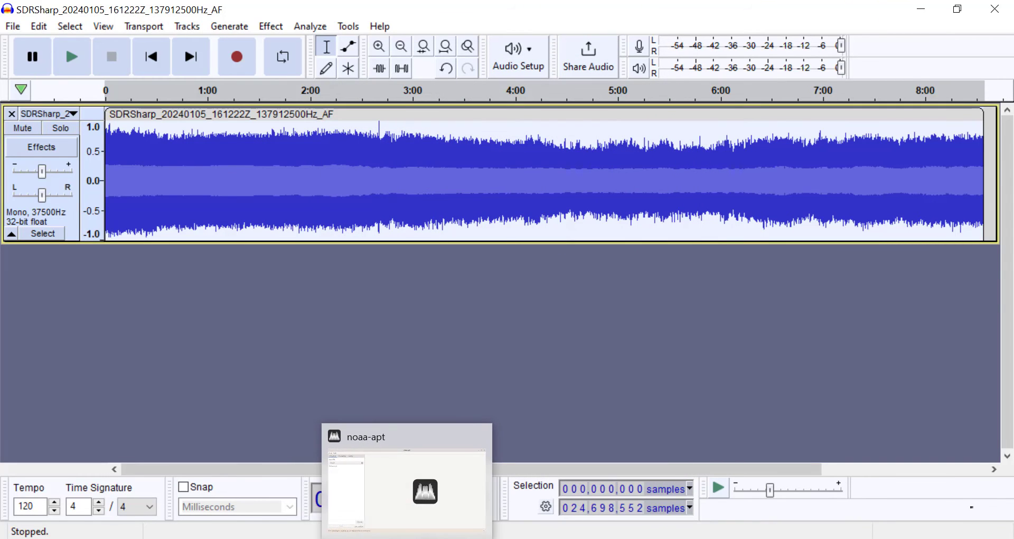
pyautogui.click(383, 477)
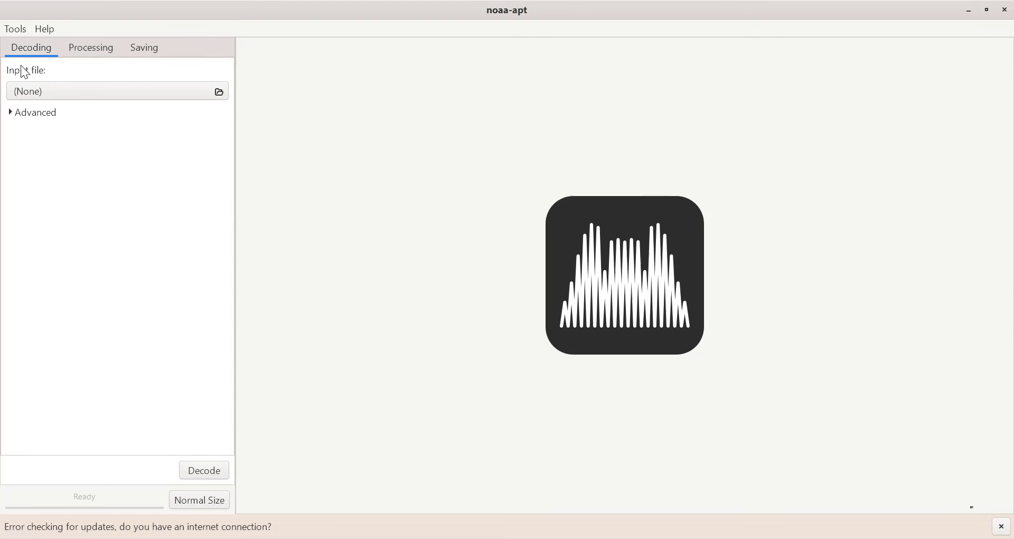
# Step: Set the SDRSharp wav as the input file, decode it, and view Processing settings
pyautogui.click(217, 91)
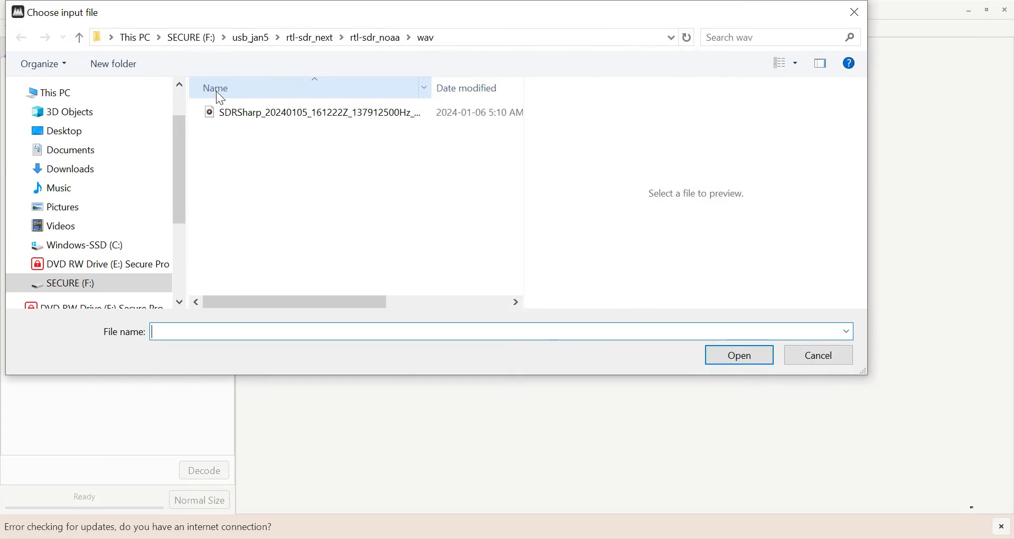
pyautogui.click(236, 114)
pyautogui.click(744, 359)
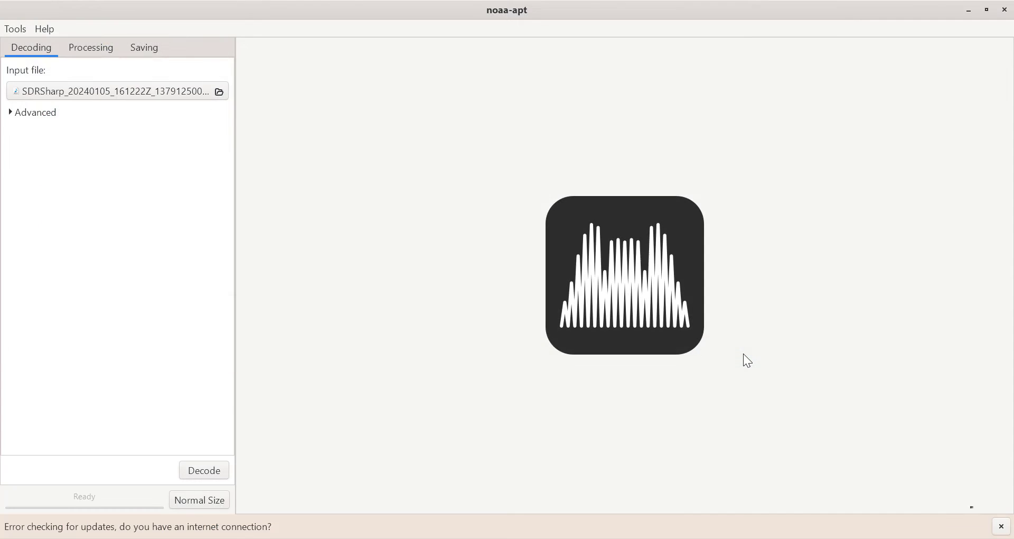
pyautogui.click(204, 473)
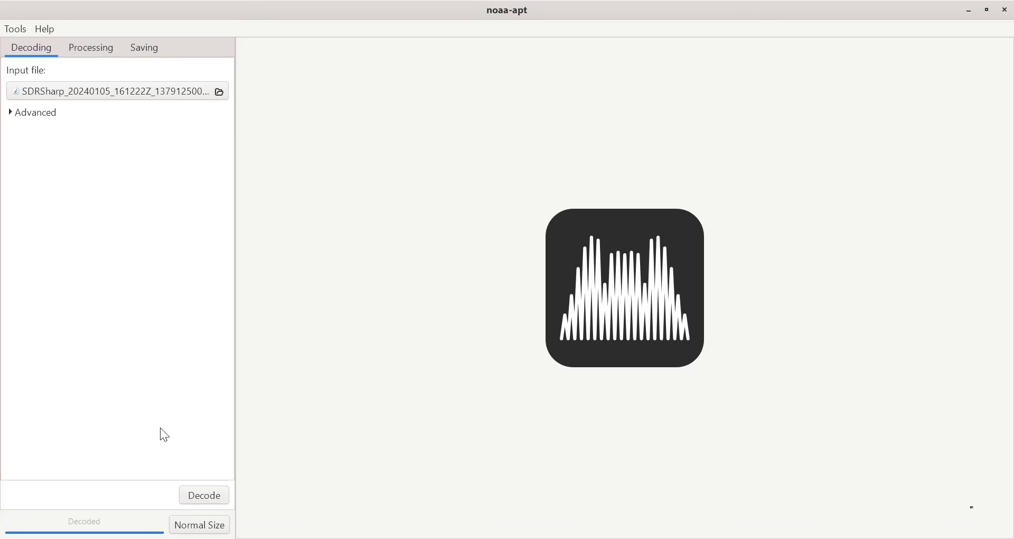
pyautogui.click(89, 47)
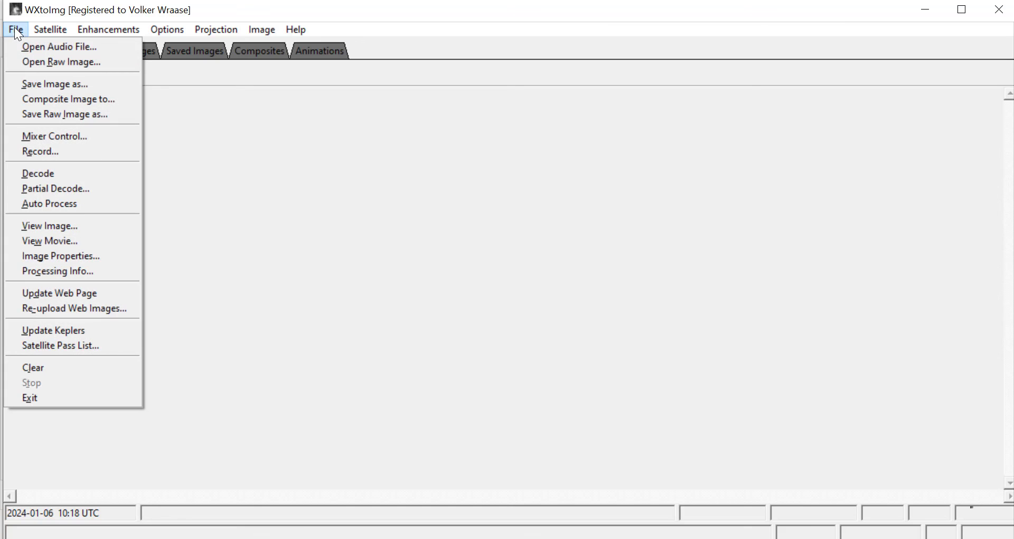
# Step: Load the wav via Open Audio File, then display saved image noaa18_wxtoimg_mar24.jpg
pyautogui.click(46, 47)
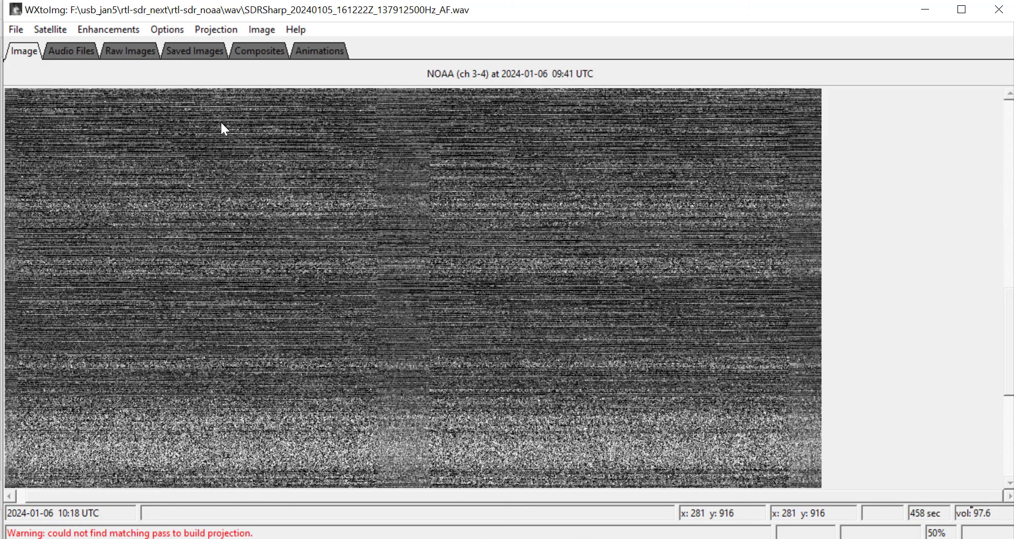
pyautogui.click(198, 49)
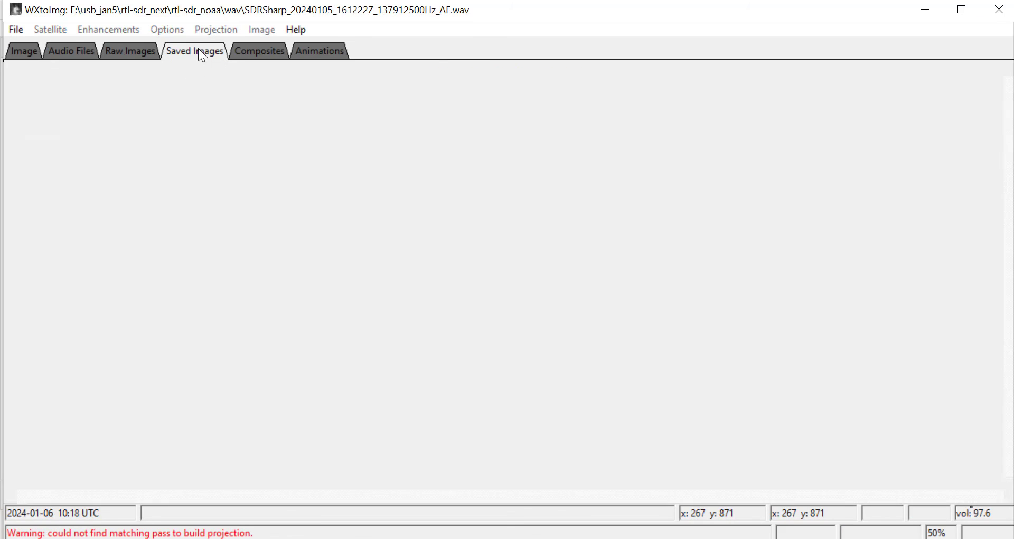
pyautogui.doubleClick(101, 150)
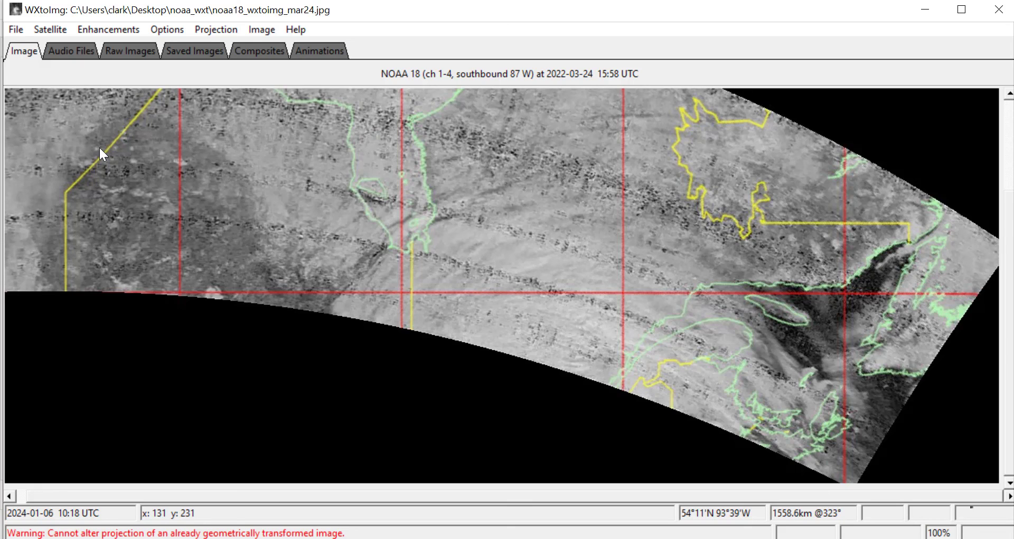
pyautogui.click(561, 538)
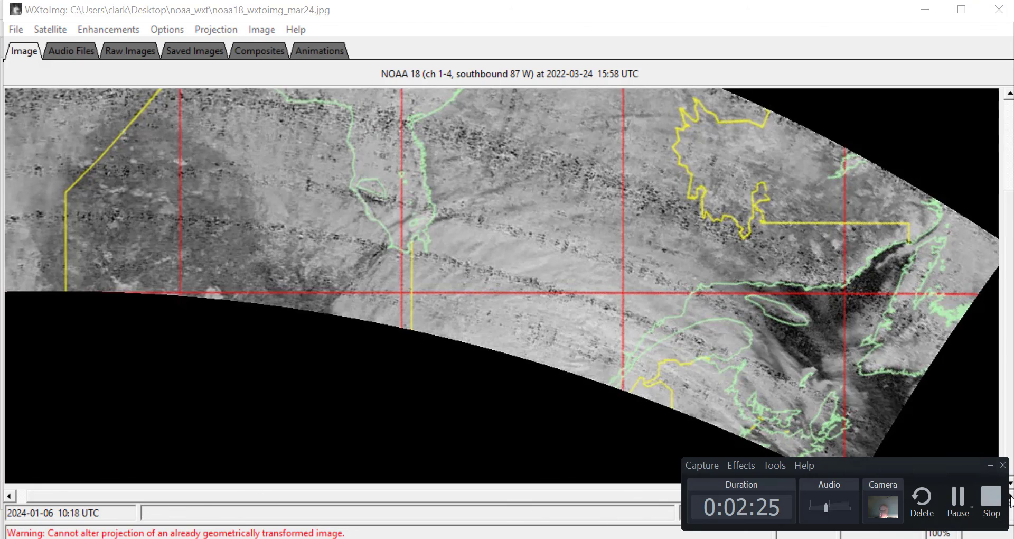